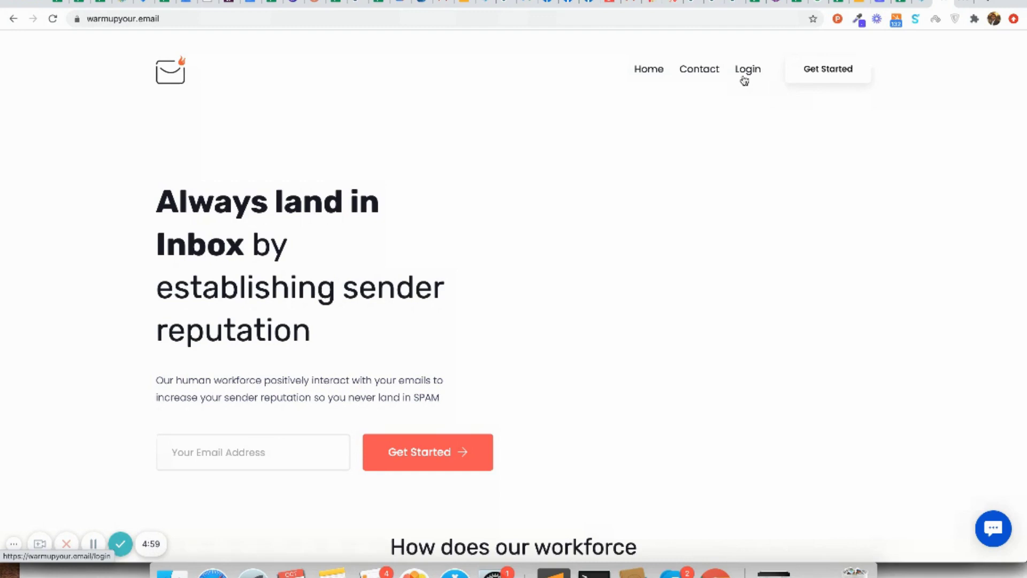
pyautogui.click(744, 80)
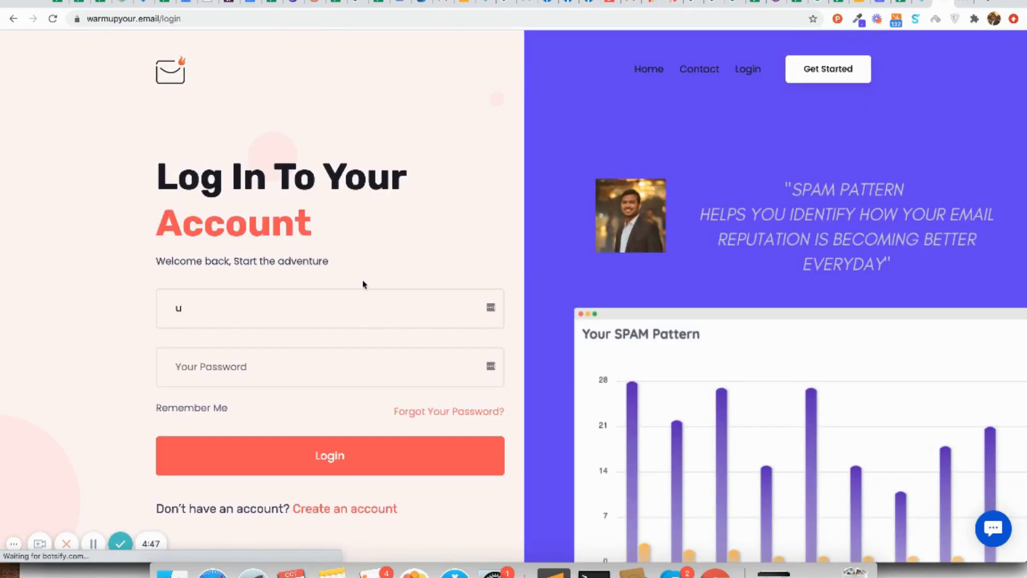
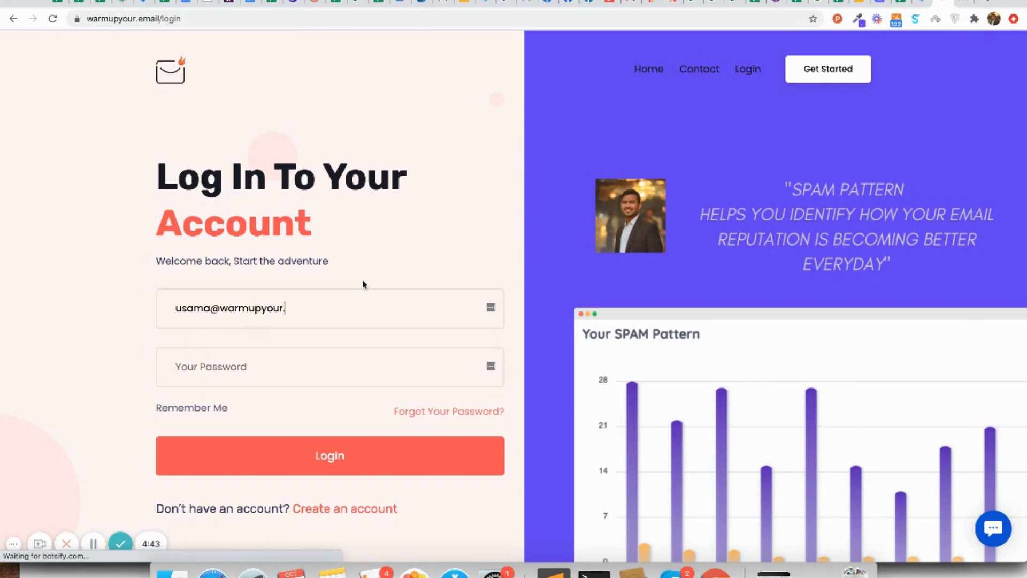
pyautogui.press('Tab')
pyautogui.write('••••••••')
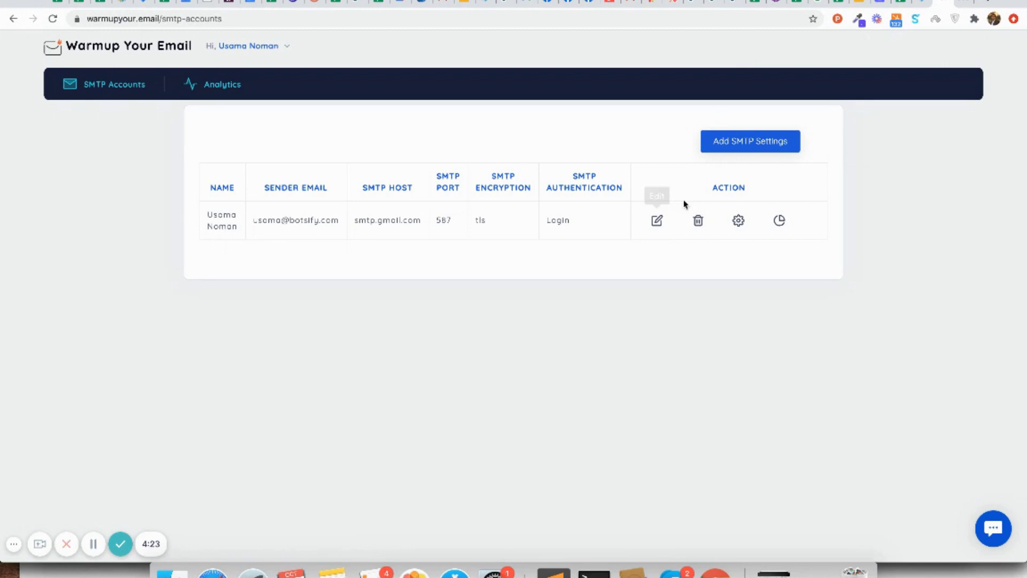
# Step: Start a new SMTP account with host smtp.gmail.com and port 587
pyautogui.click(732, 141)
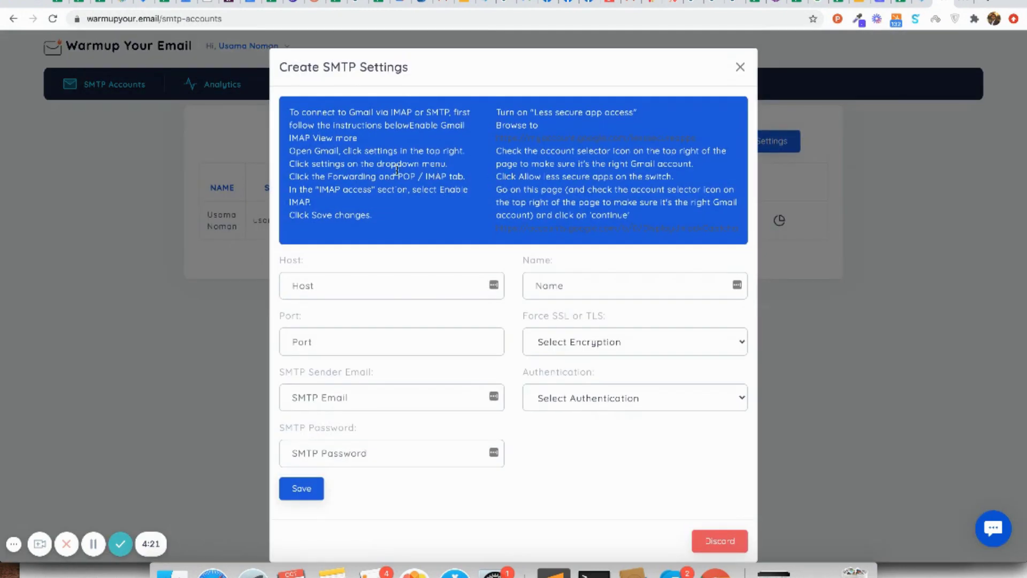
pyautogui.scroll(-1, 348, 162)
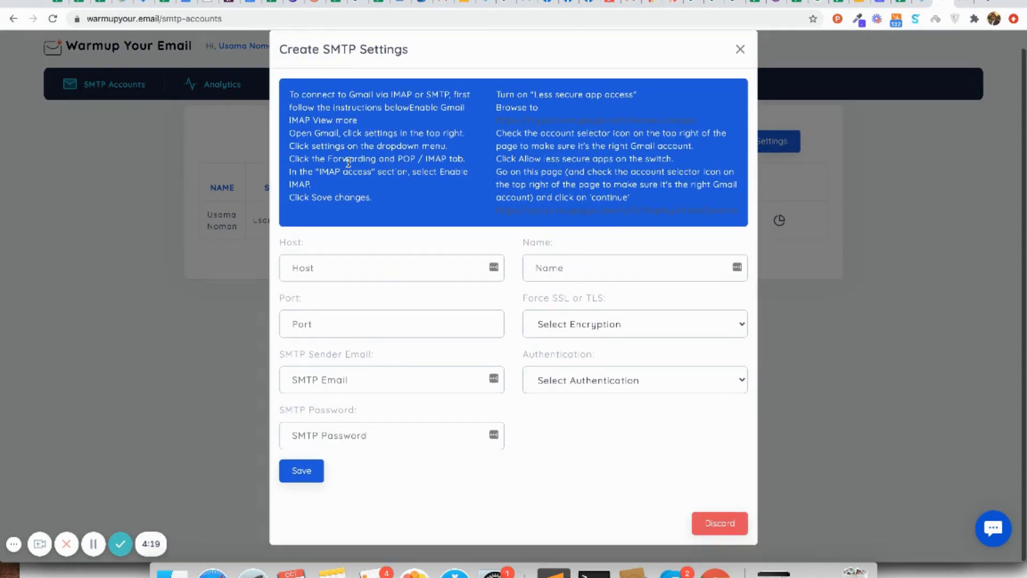
pyautogui.click(356, 264)
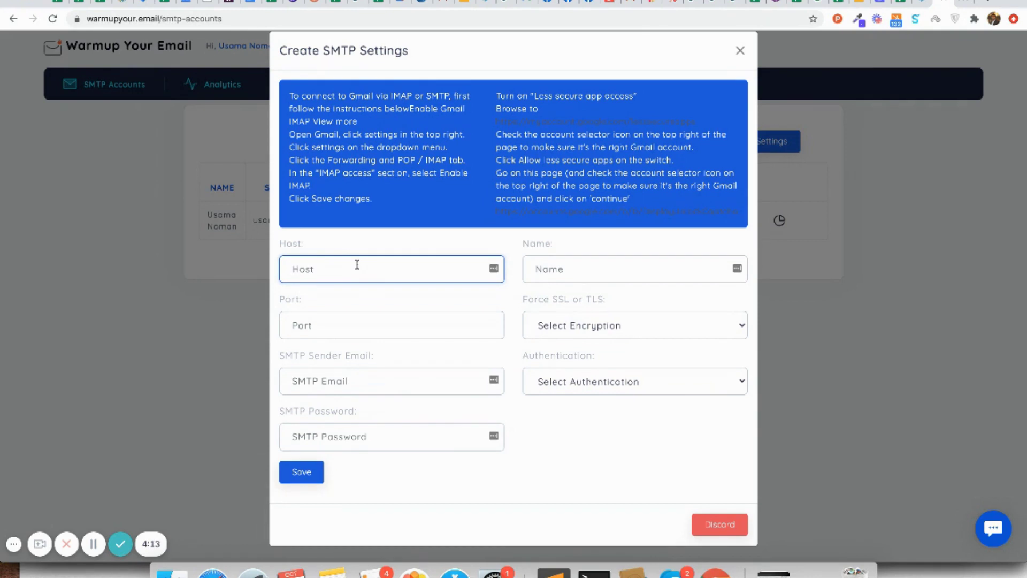
pyautogui.write('smpt')
pyautogui.press('BackSpace')
pyautogui.press('BackSpace')
pyautogui.write('tp.g')
pyautogui.write('mail.com')
pyautogui.click(346, 326)
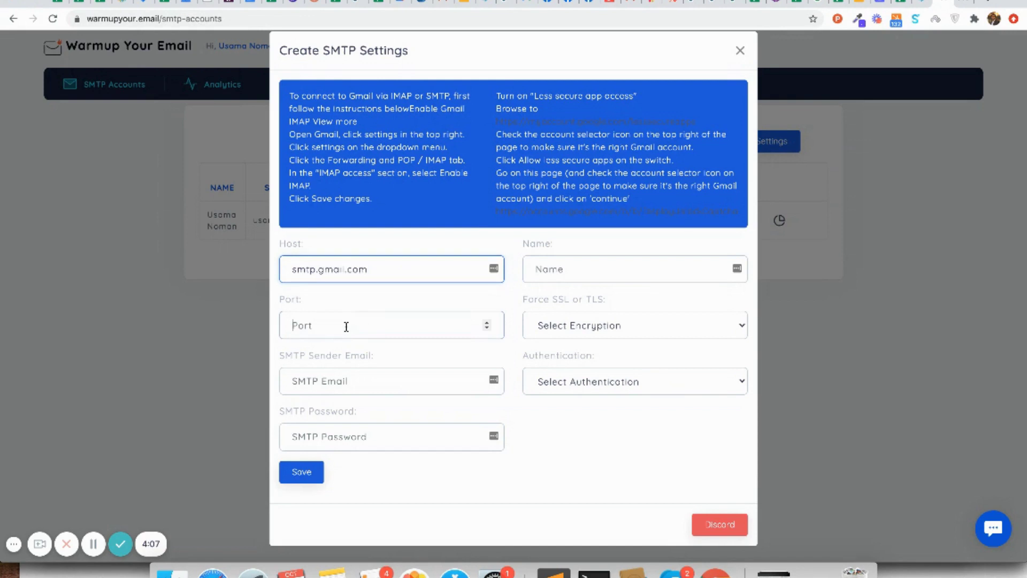
pyautogui.write('587')
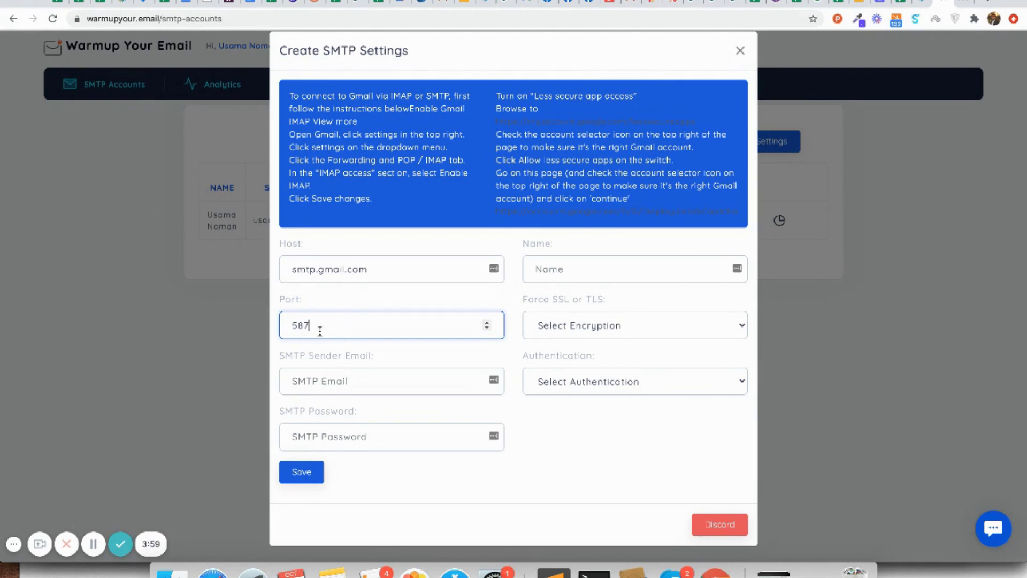
pyautogui.click(582, 266)
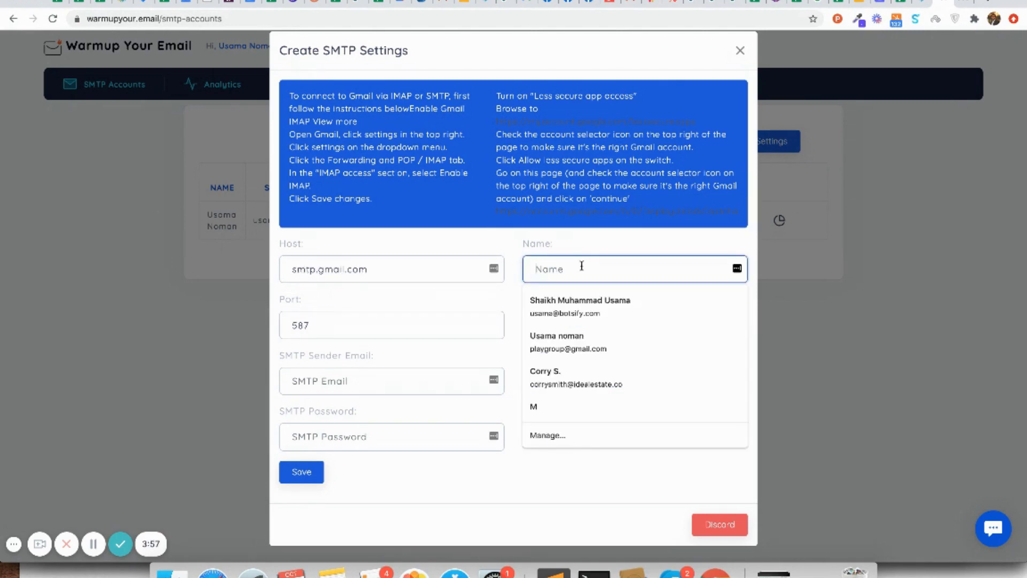
pyautogui.press('Tab')
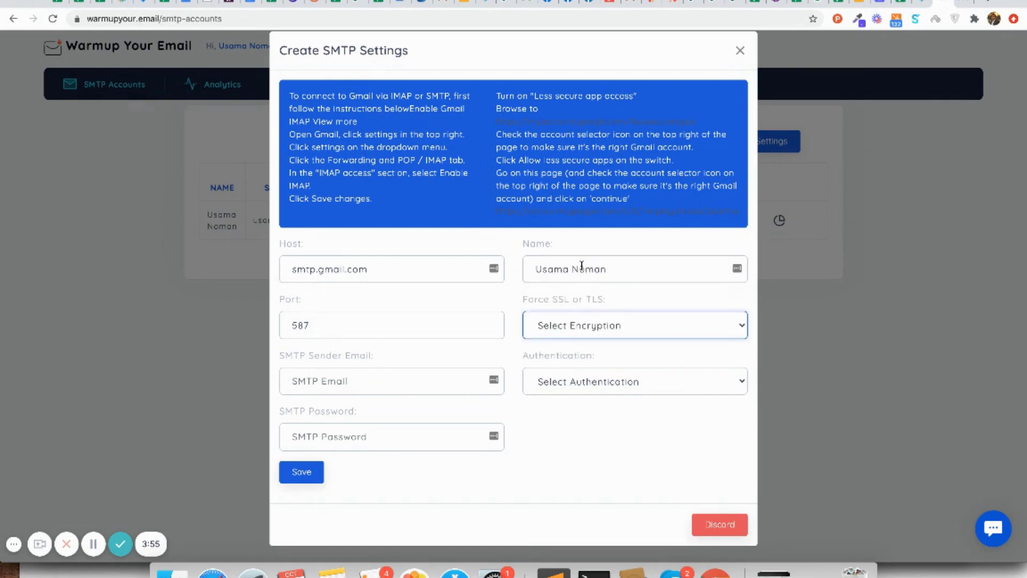
pyautogui.click(581, 321)
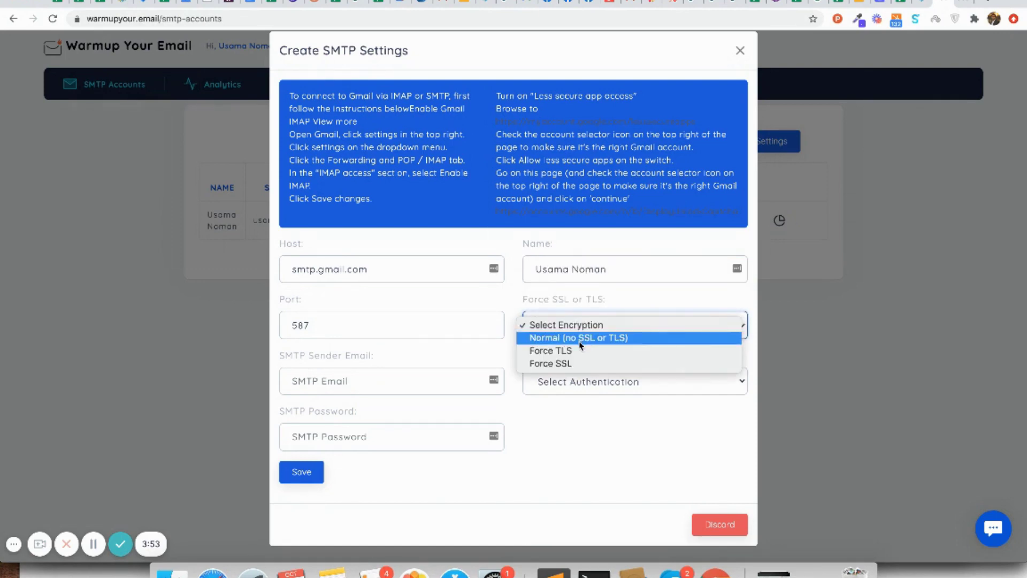
pyautogui.click(577, 364)
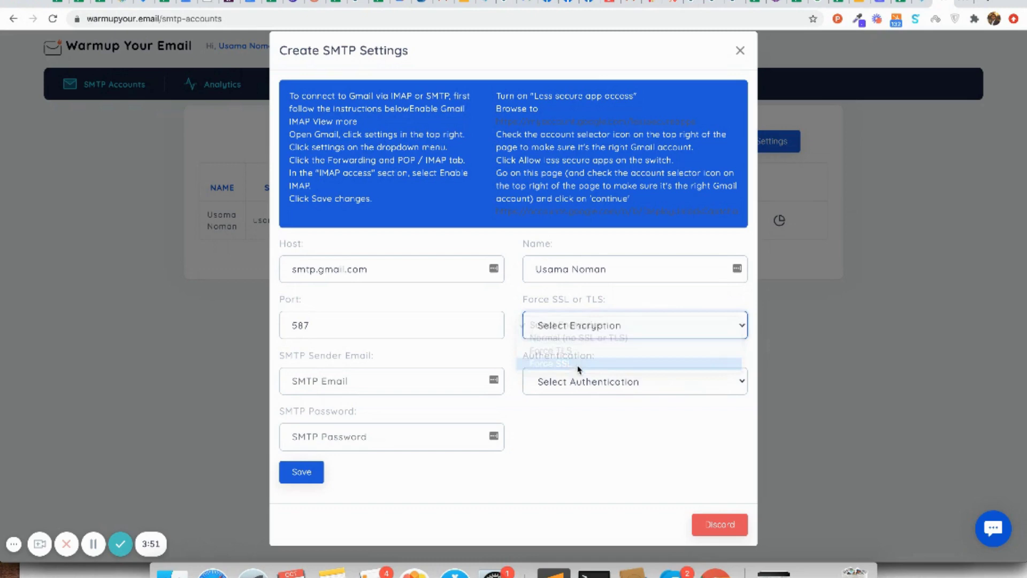
pyautogui.click(527, 381)
pyautogui.click(535, 392)
pyautogui.click(431, 375)
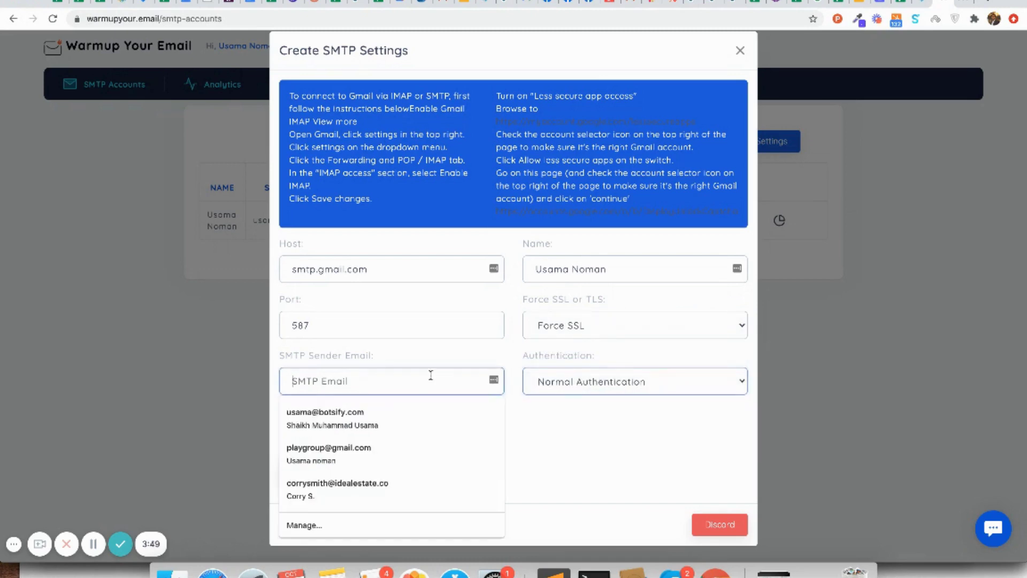
pyautogui.write('usa')
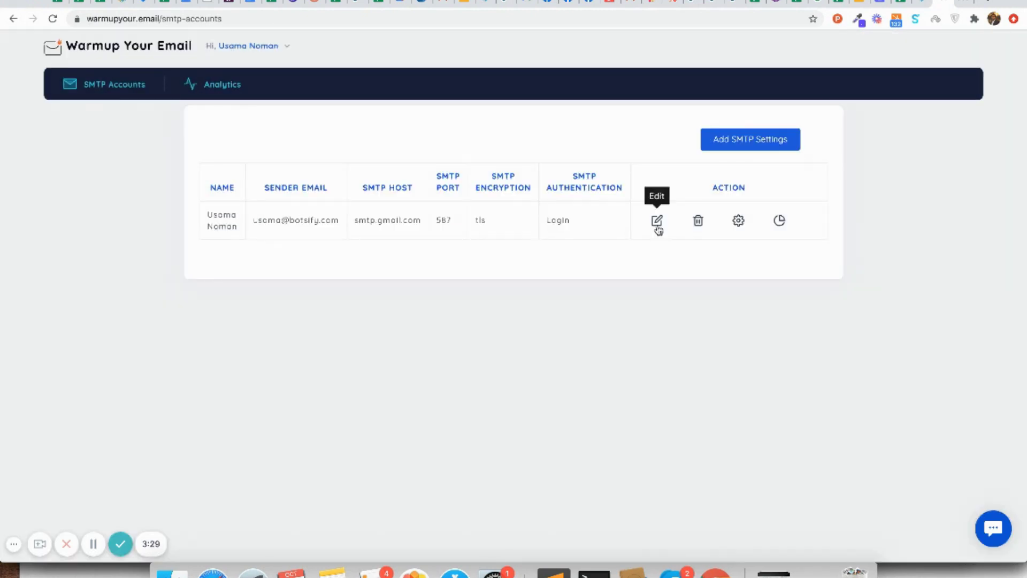
# Step: Open the account's warmup settings and review daily emails (40), reply rate (30%) and gradual increase
pyautogui.click(738, 222)
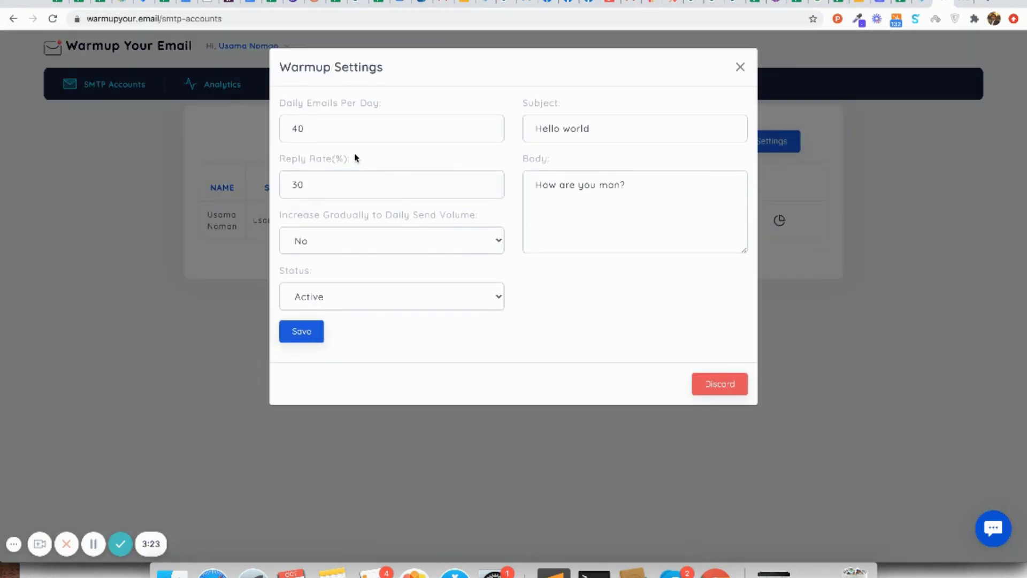
pyautogui.click(313, 132)
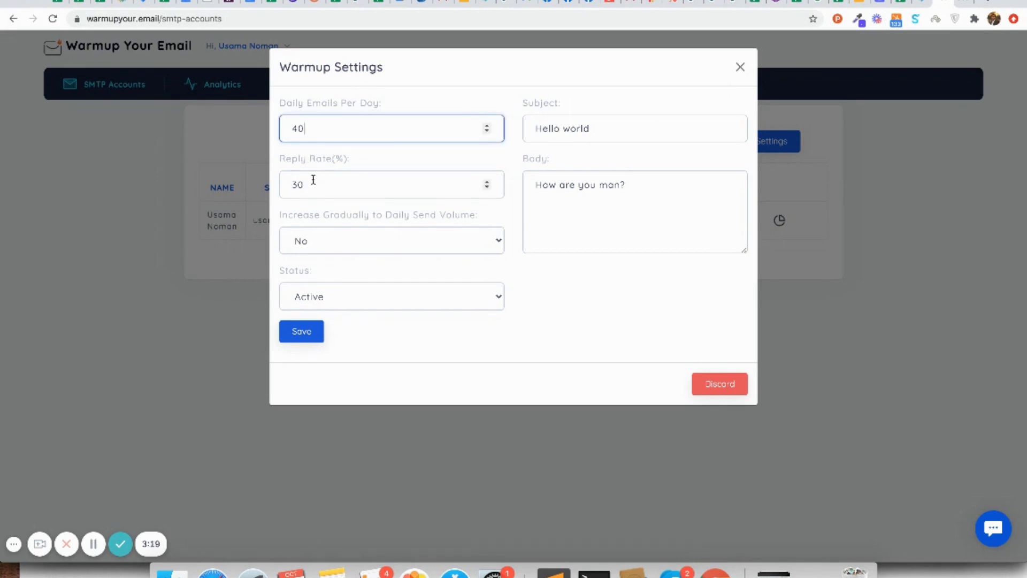
pyautogui.click(313, 187)
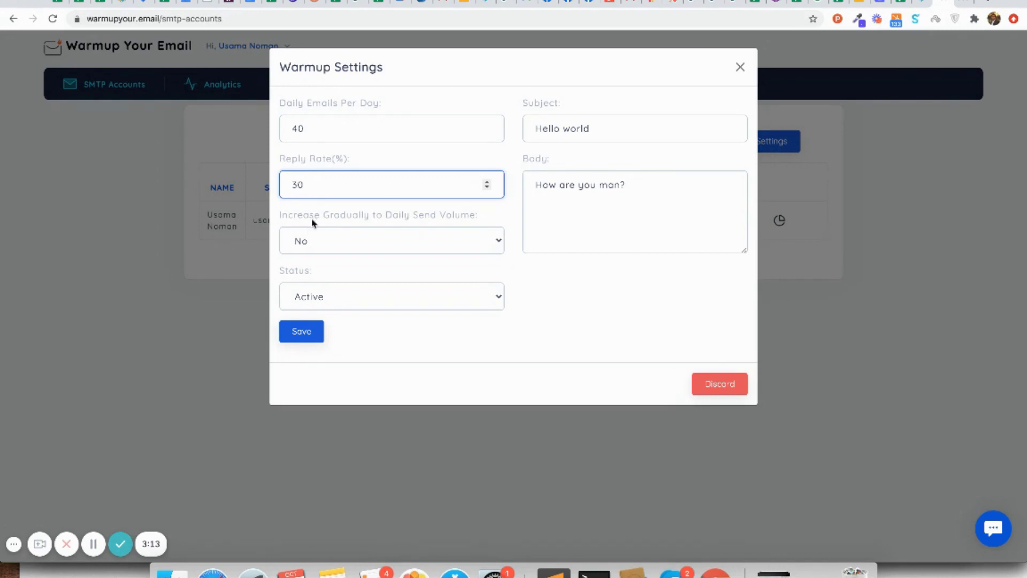
pyautogui.click(311, 238)
pyautogui.press('Escape')
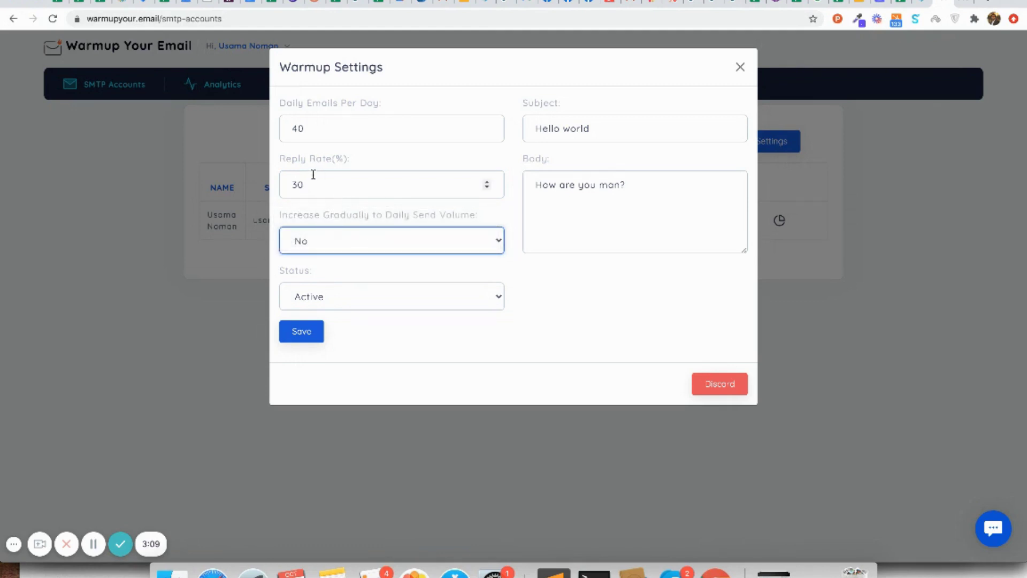
# Step: Set Increase Gradually to Yes, then reopen its options
pyautogui.moveTo(390, 128)
pyautogui.click(338, 245)
pyautogui.click(324, 232)
pyautogui.click(337, 247)
# Step: Discard the warmup settings and view the Gmail sender's analytics: 16 sent today, 28.57% spam score
pyautogui.click(713, 385)
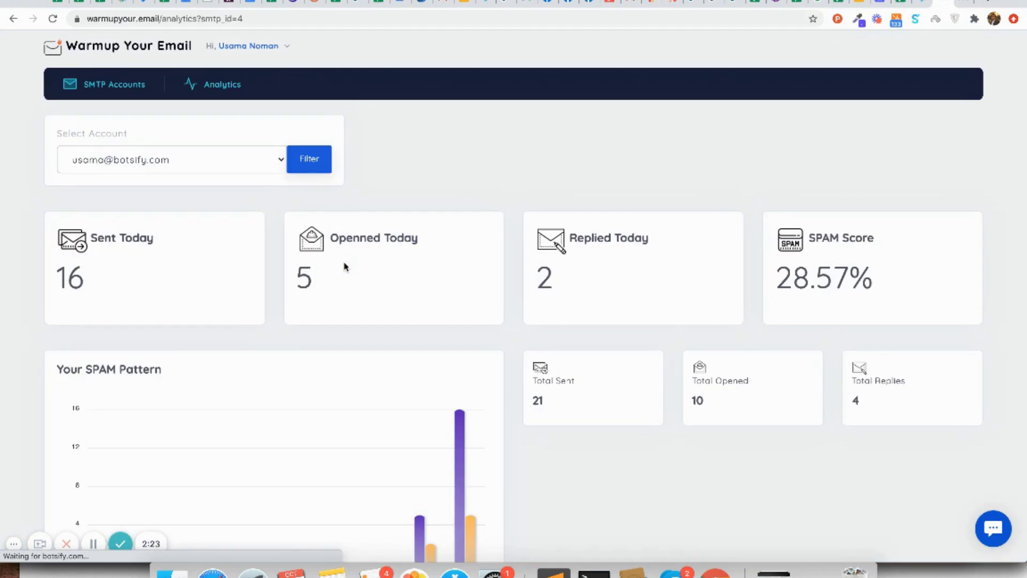
pyautogui.click(179, 167)
pyautogui.click(209, 164)
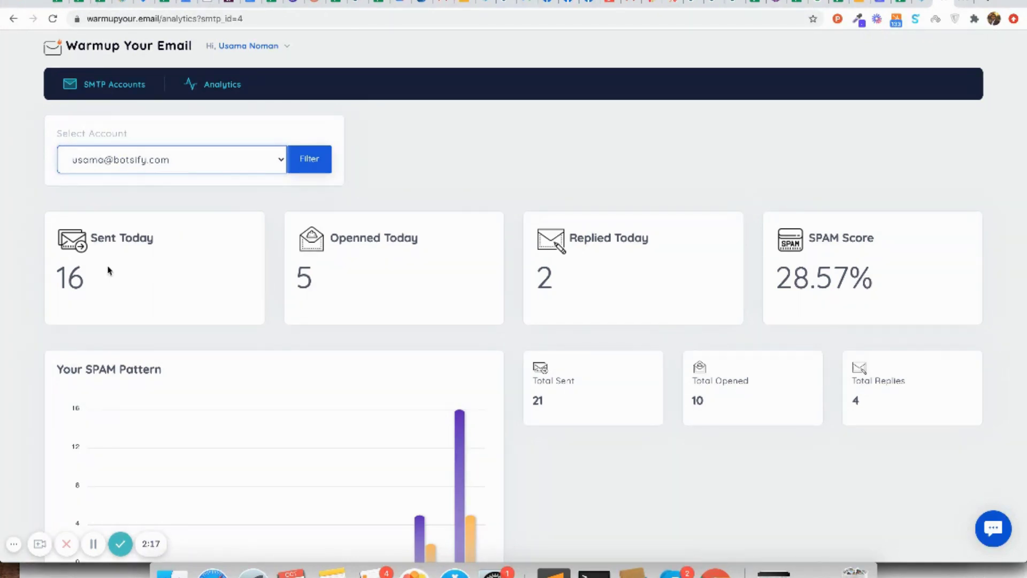
pyautogui.click(71, 278)
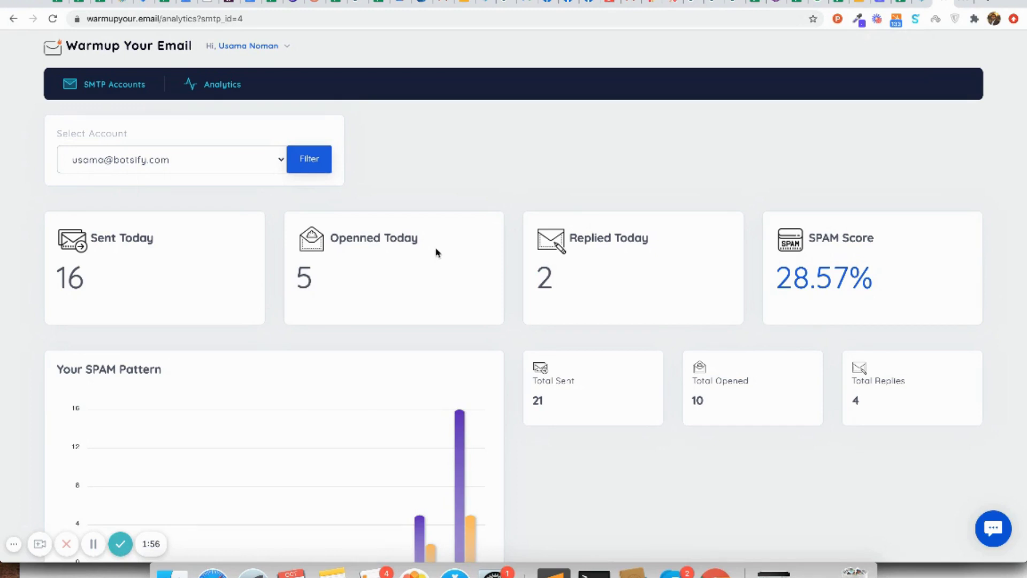
pyautogui.scroll(-3, 614, 249)
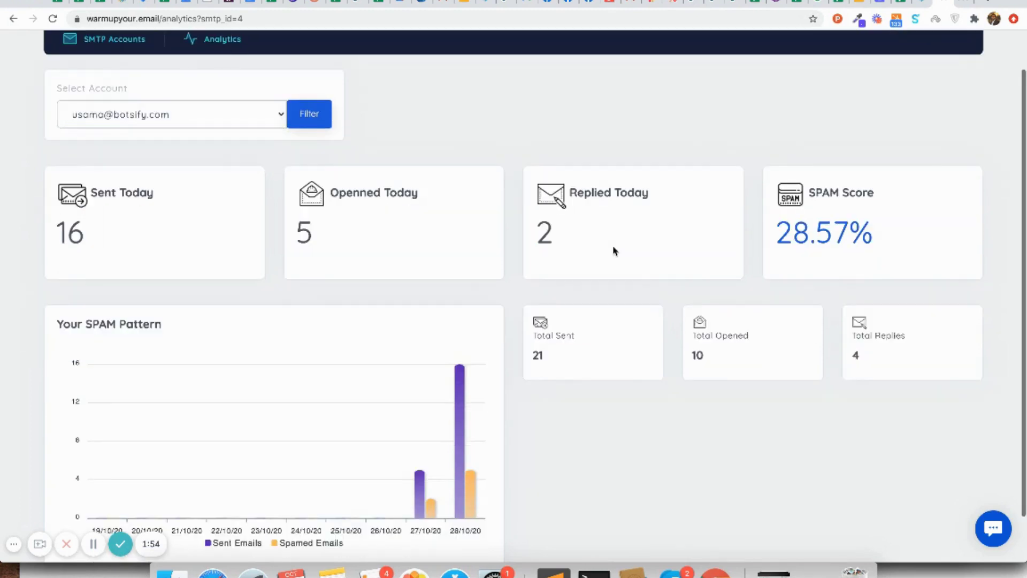
pyautogui.scroll(-1, 587, 432)
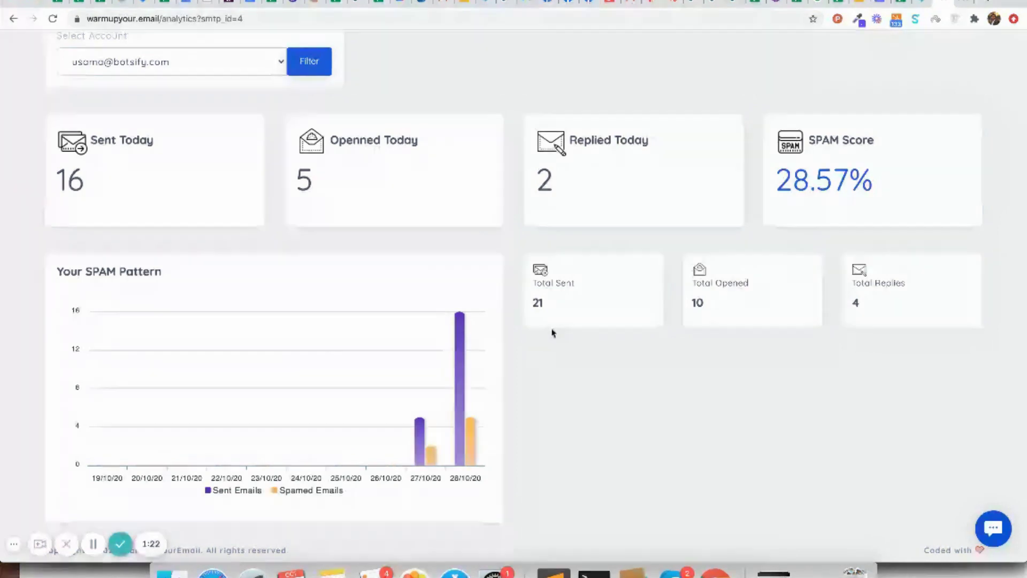
pyautogui.scroll(1, 565, 368)
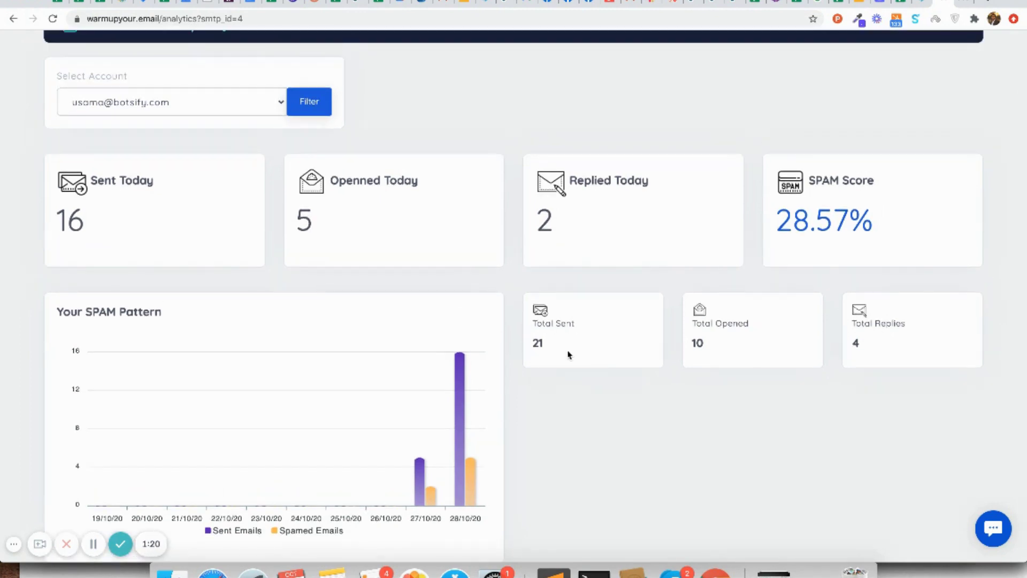
pyautogui.scroll(1, 559, 362)
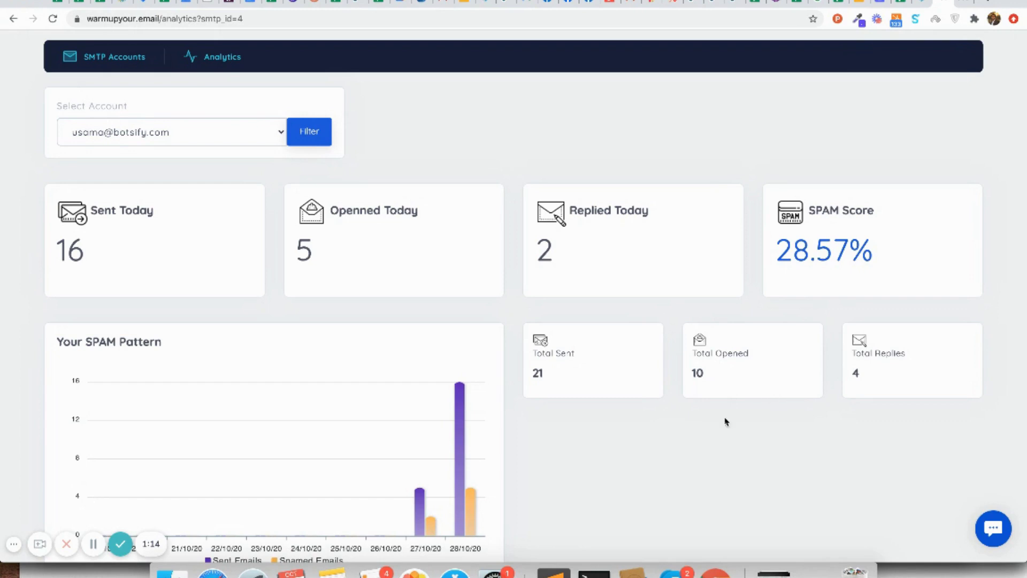
pyautogui.scroll(2, 722, 420)
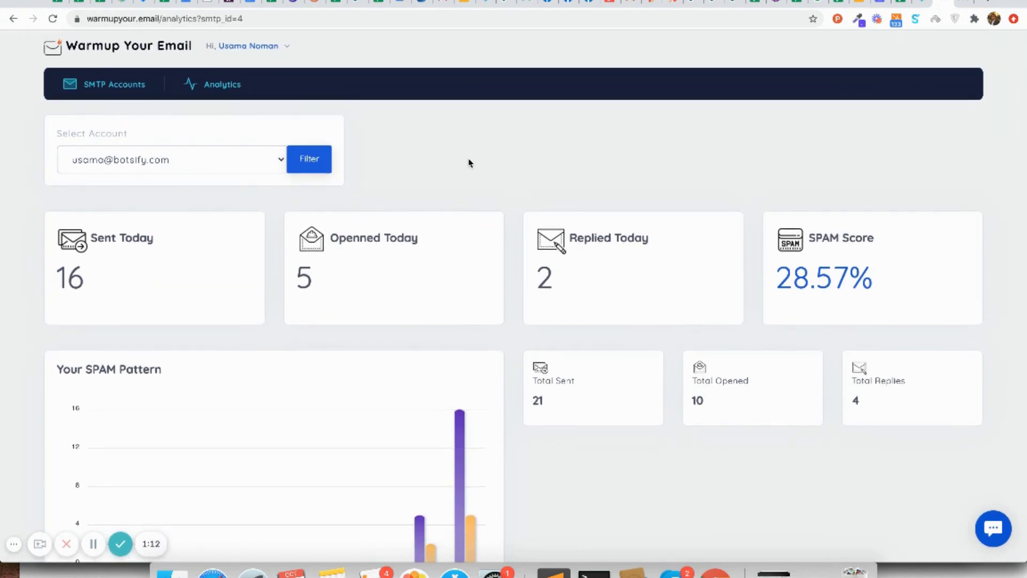